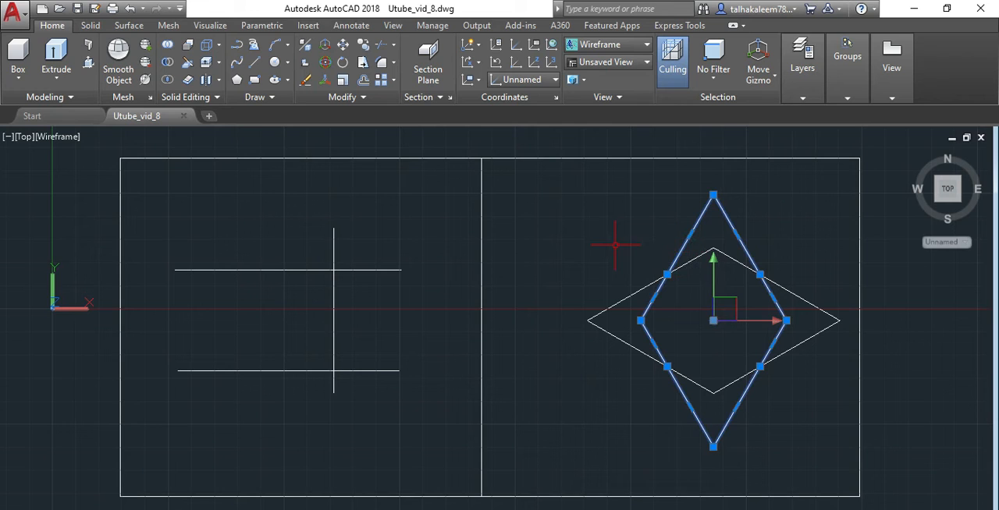
{"action": "left_click", "coordinate": [340, 372]}
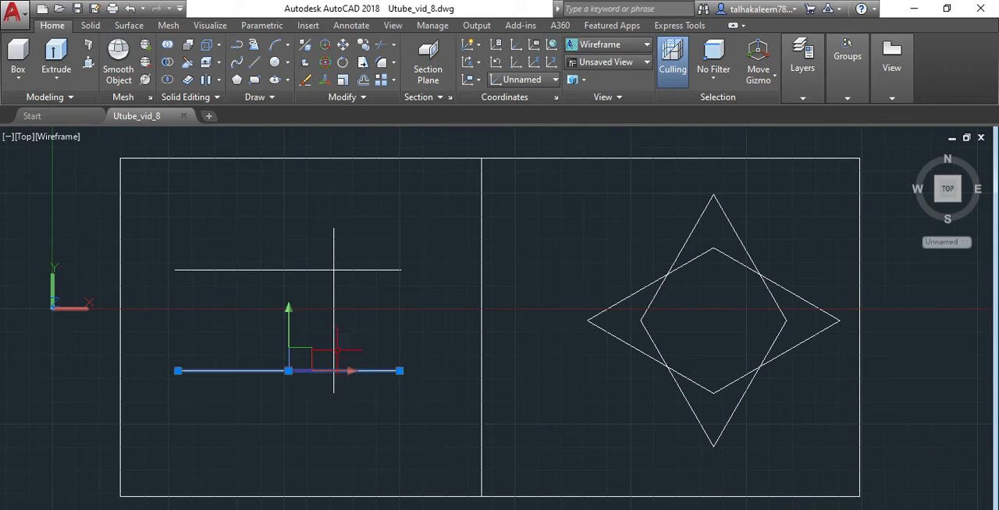
{"action": "left_click", "coordinate": [333, 338]}
{"action": "left_click", "coordinate": [313, 271]}
{"action": "key", "text": "Escape"}
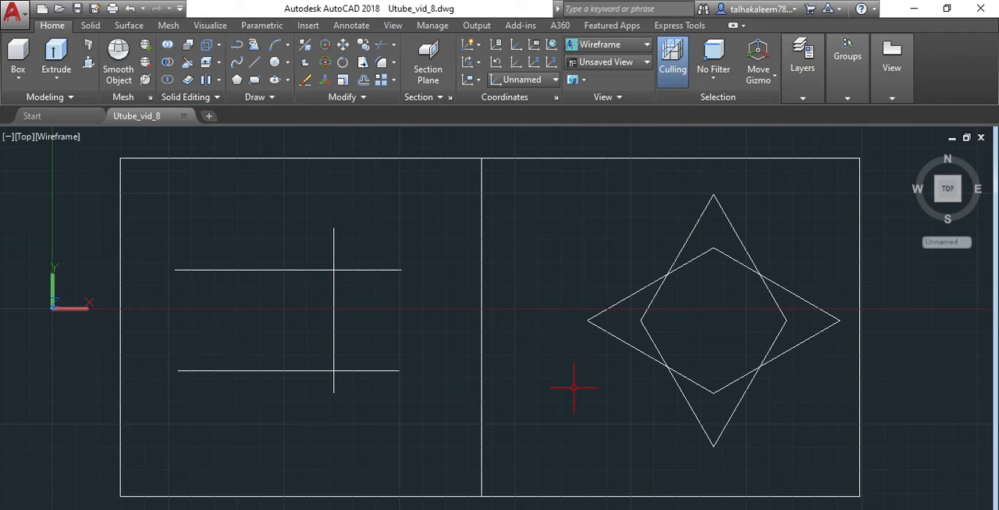
Step: Trim the tall rhombus's two side corners lying inside the wide rhombus, using the wide rhombus as the cutting edge
{"action": "type", "text": "TRIM"}
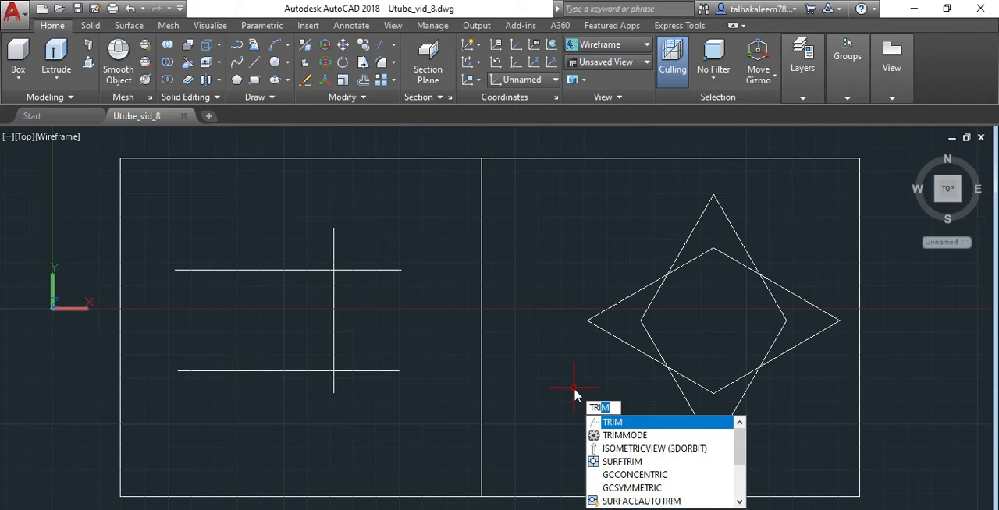
{"action": "key", "text": "Return"}
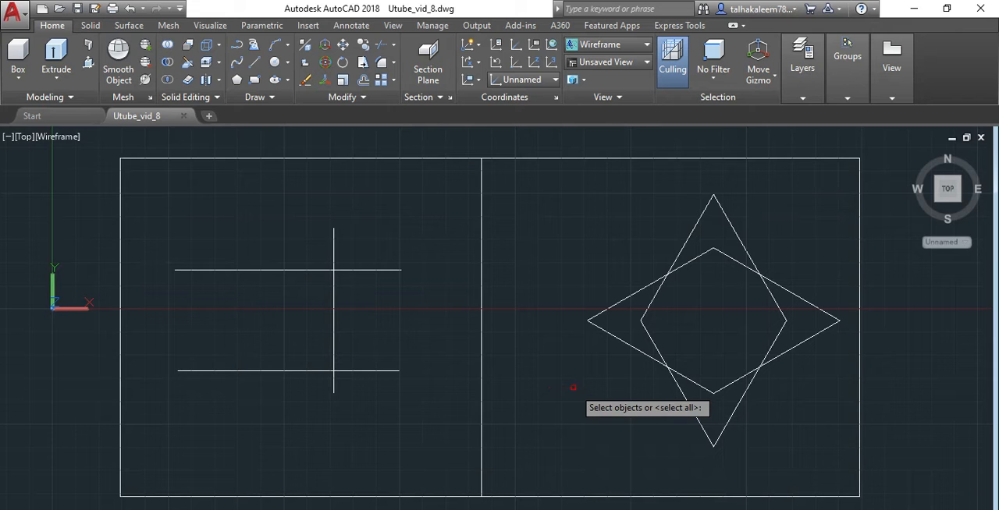
{"action": "left_click", "coordinate": [628, 343]}
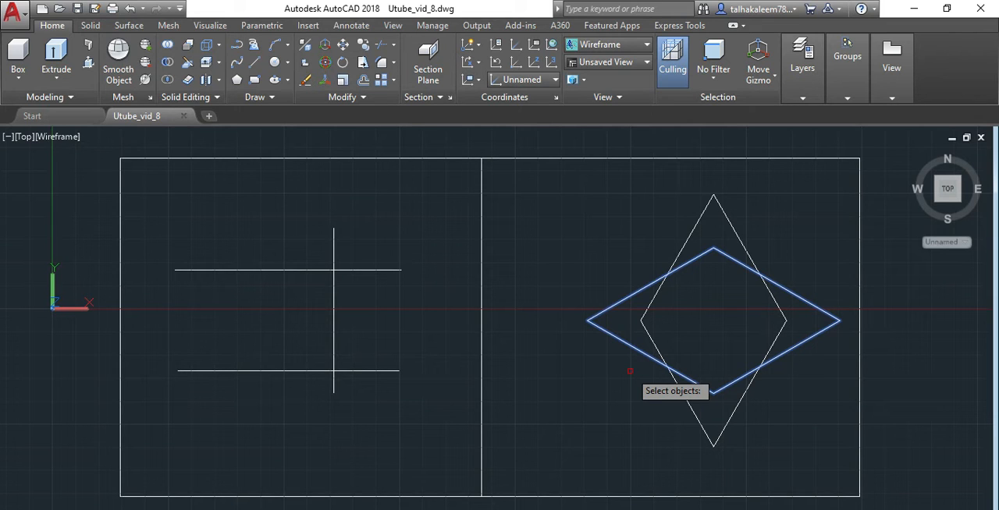
{"action": "key", "text": "Return"}
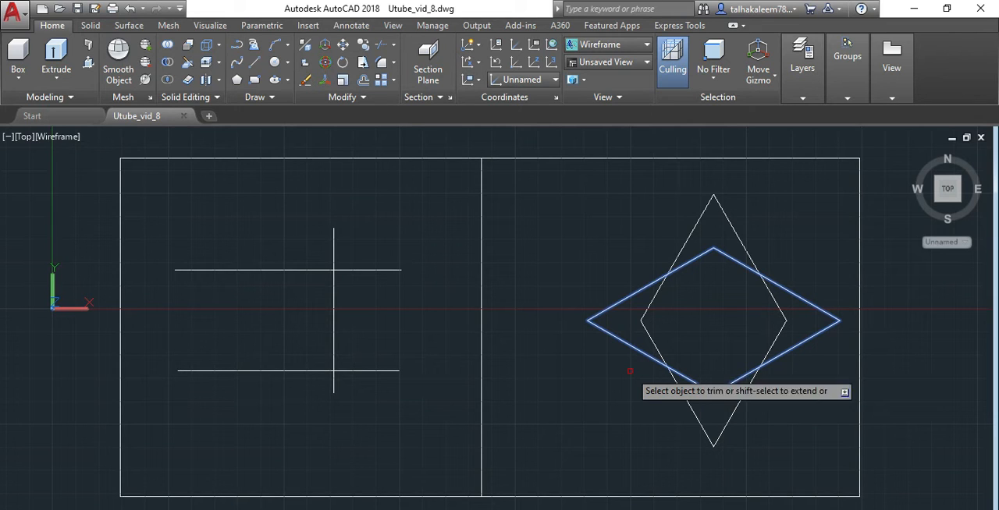
{"action": "left_click", "coordinate": [643, 320]}
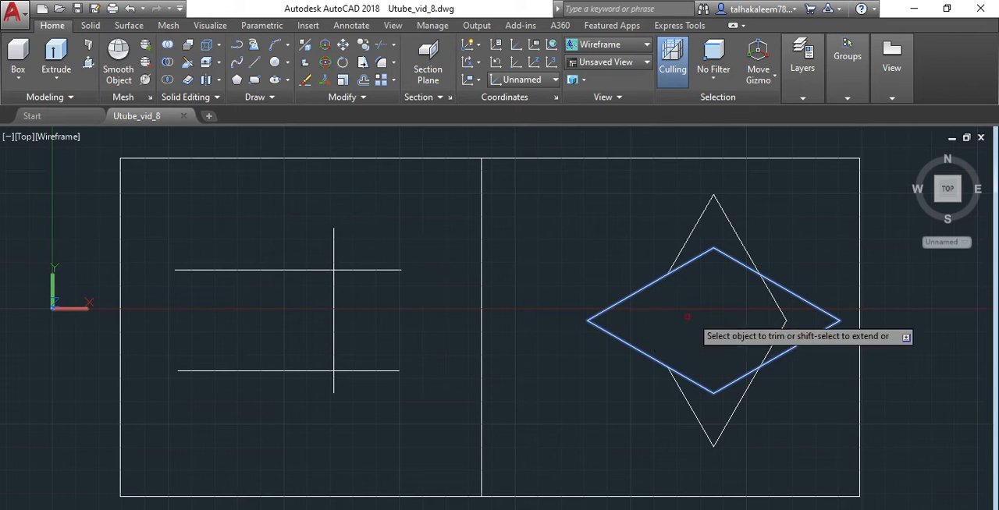
{"action": "left_click", "coordinate": [788, 317]}
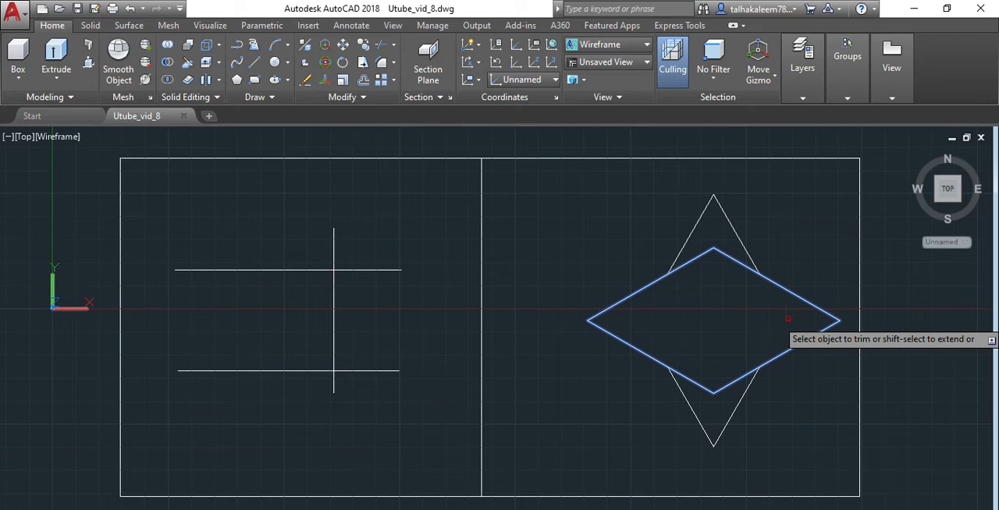
{"action": "right_click", "coordinate": [577, 263]}
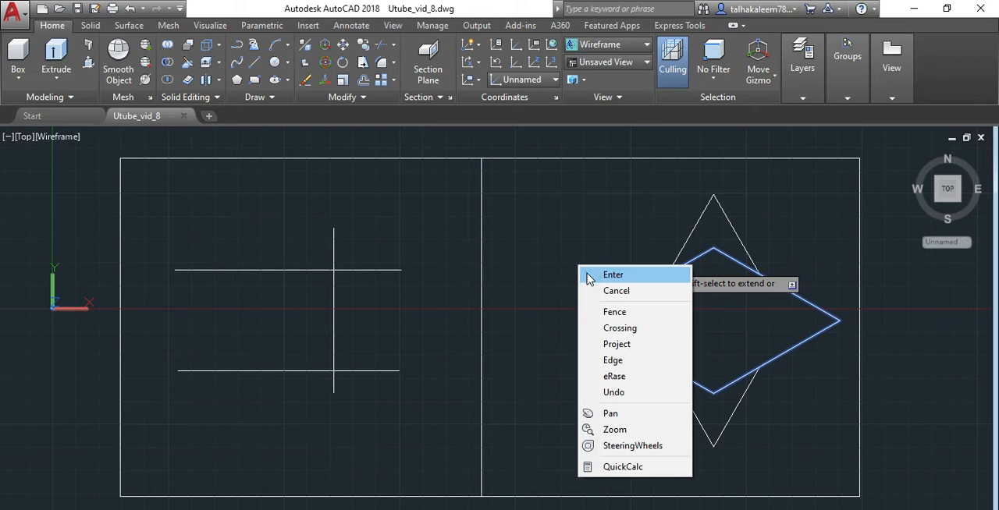
{"action": "left_click", "coordinate": [613, 276]}
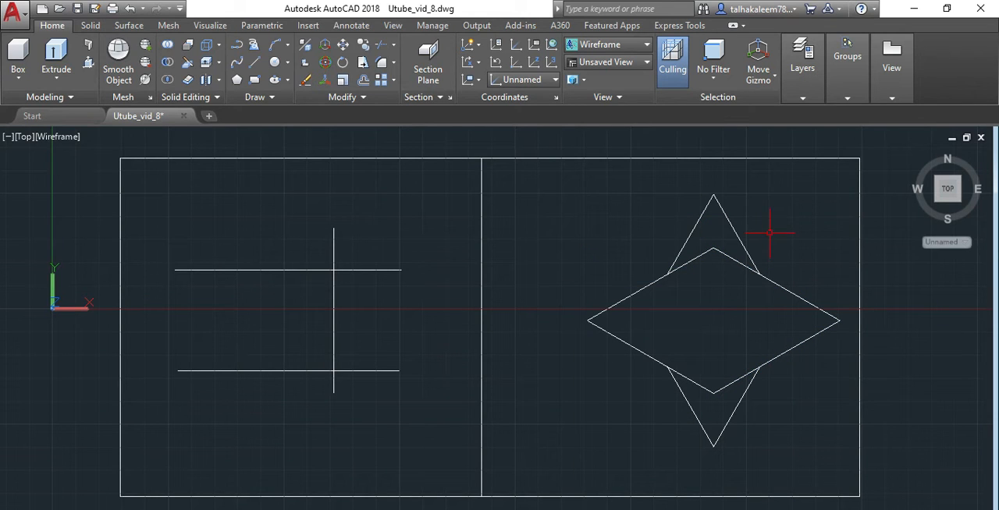
{"action": "left_click", "coordinate": [735, 232]}
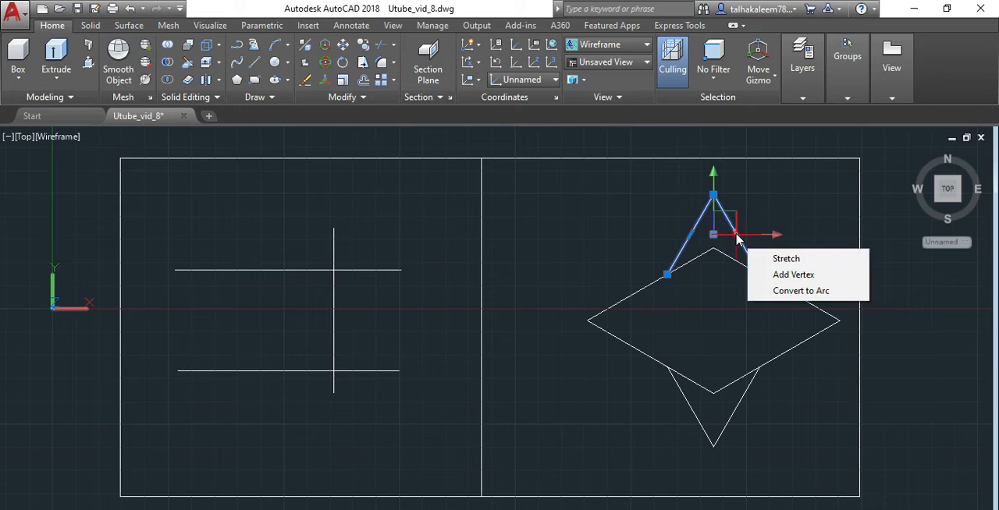
{"action": "key", "text": "Escape"}
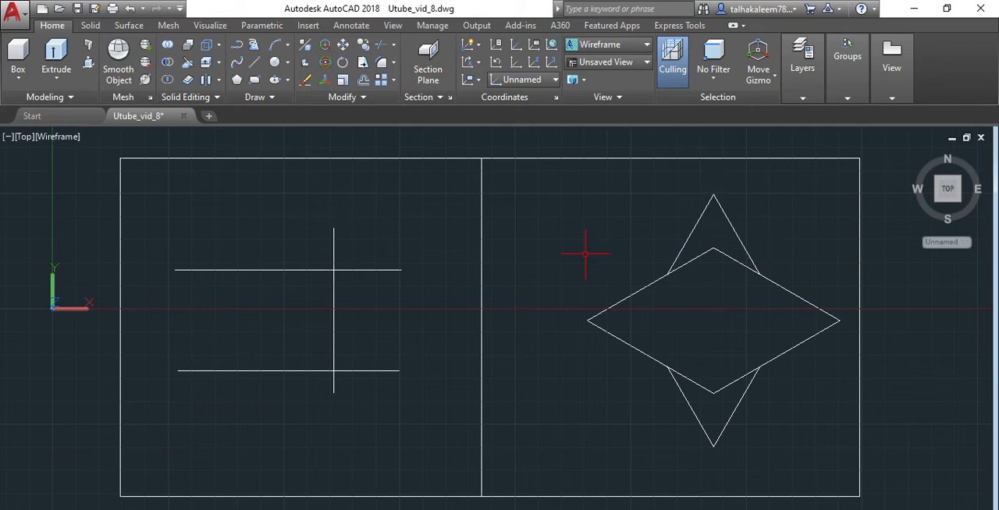
Step: Trim the wide rhombus's upper and lower corners using the two remaining tall rhombus tips as cutting edges, and undo both rhombus trims
{"action": "type", "text": "tri"}
{"action": "key", "text": "Return"}
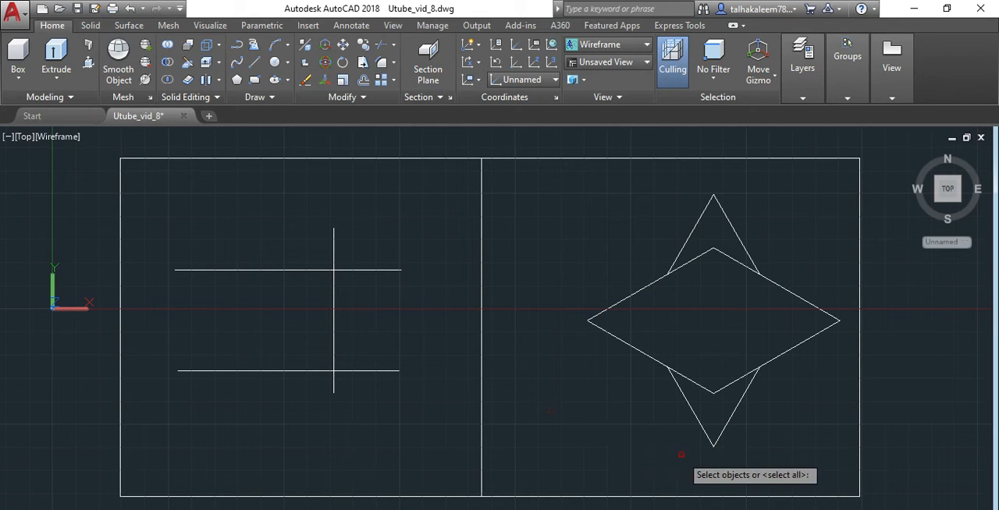
{"action": "left_click", "coordinate": [699, 220]}
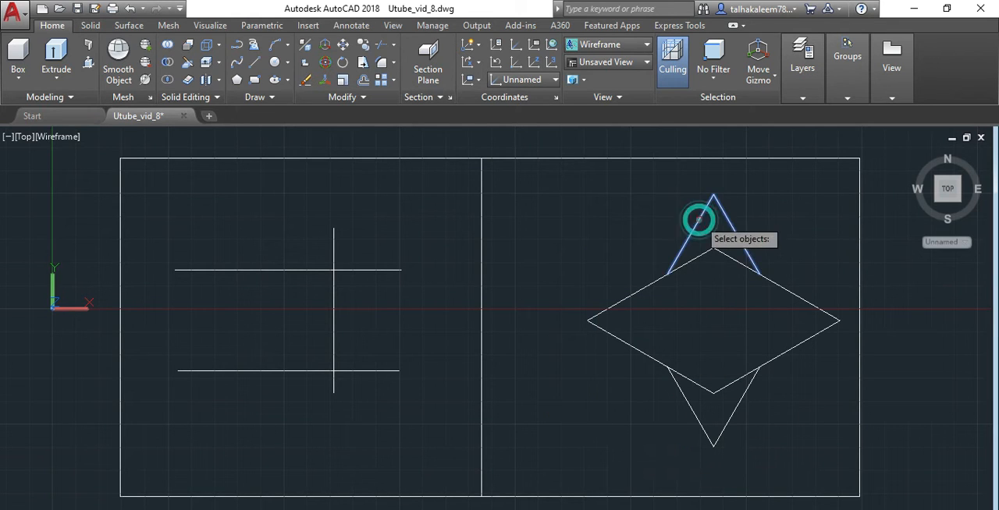
{"action": "left_click", "coordinate": [709, 441]}
{"action": "key", "text": "Return"}
{"action": "left_click", "coordinate": [707, 254]}
{"action": "left_click", "coordinate": [700, 241]}
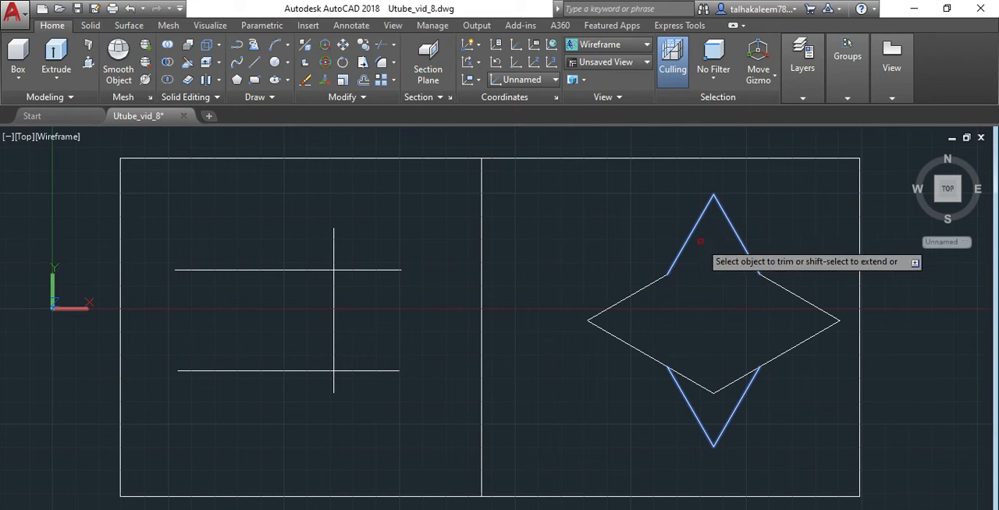
{"action": "left_click", "coordinate": [716, 394]}
{"action": "key", "text": "Return"}
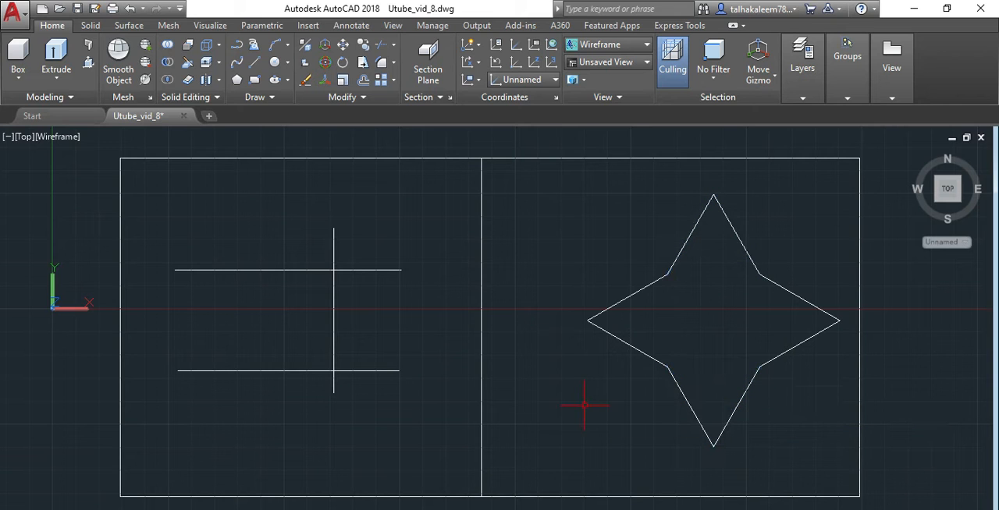
{"action": "key", "text": "ctrl+z"}
{"action": "key", "text": "ctrl+z"}
Step: Trim off the tall rhombus's upper and lower tips outside the wide rhombus, using the wide rhombus as the cutting edge
{"action": "type", "text": "tr"}
{"action": "key", "text": "Return"}
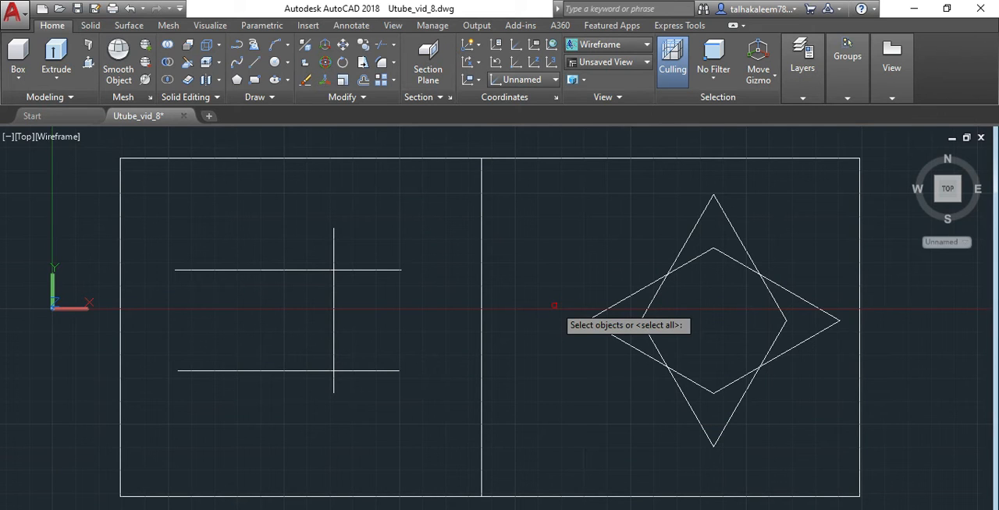
{"action": "left_click", "coordinate": [693, 262]}
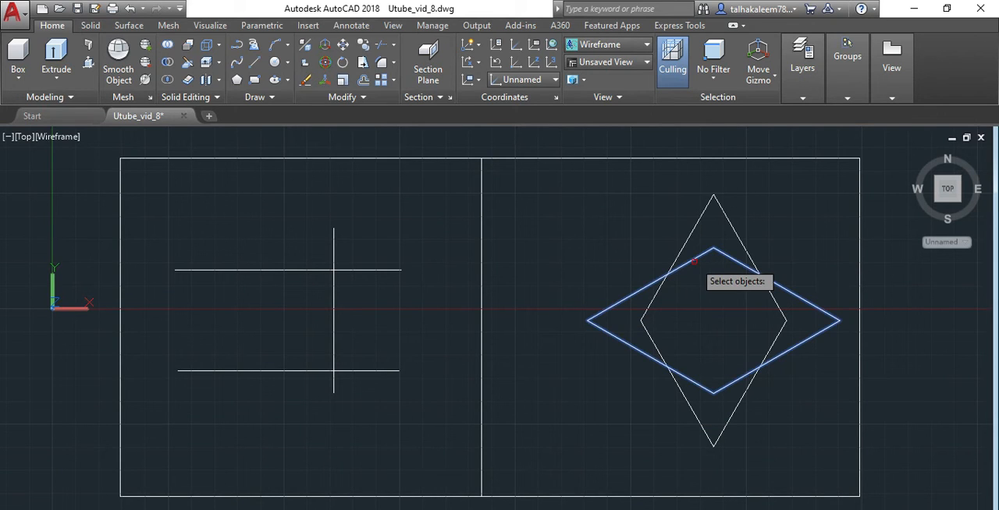
{"action": "key", "text": "Return"}
{"action": "left_click", "coordinate": [693, 225]}
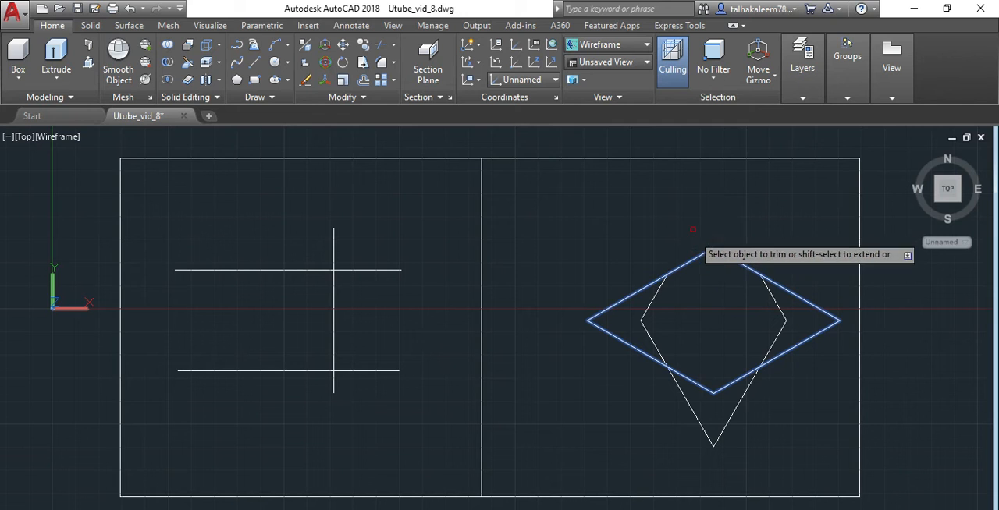
{"action": "left_click", "coordinate": [701, 434]}
{"action": "key", "text": "Return"}
Step: Trim off the wide rhombus's two side tips using the tall rhombus's remaining side pieces as cutting edges, and undo both rhombus trims
{"action": "type", "text": "tri"}
{"action": "key", "text": "Return"}
{"action": "left_click", "coordinate": [657, 350]}
{"action": "left_click", "coordinate": [778, 343]}
{"action": "key", "text": "Return"}
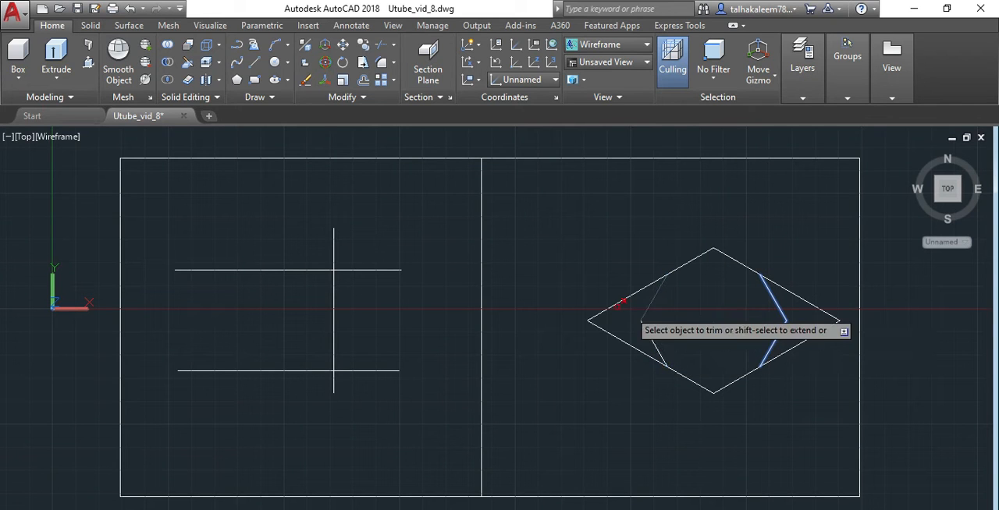
{"action": "left_click", "coordinate": [607, 312]}
{"action": "left_click", "coordinate": [838, 370]}
{"action": "left_click", "coordinate": [775, 287]}
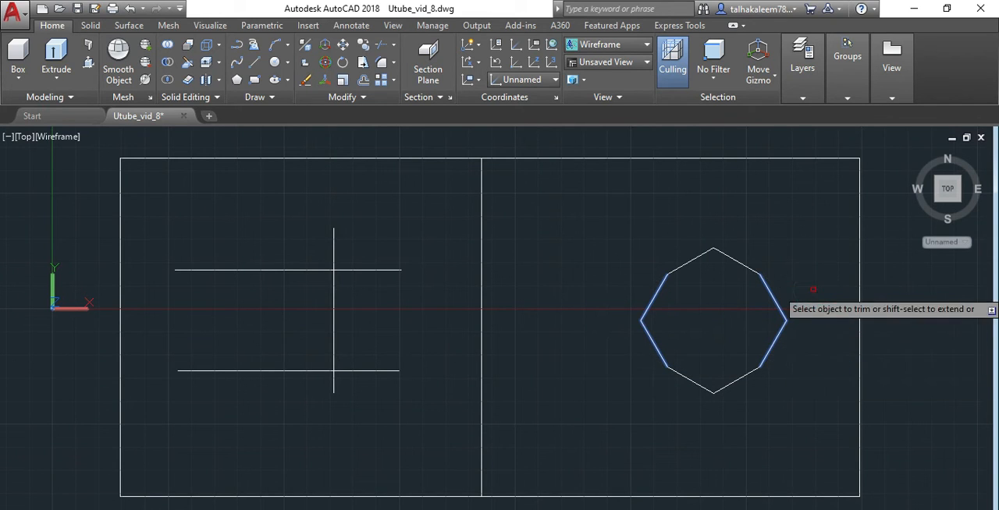
{"action": "key", "text": "Return"}
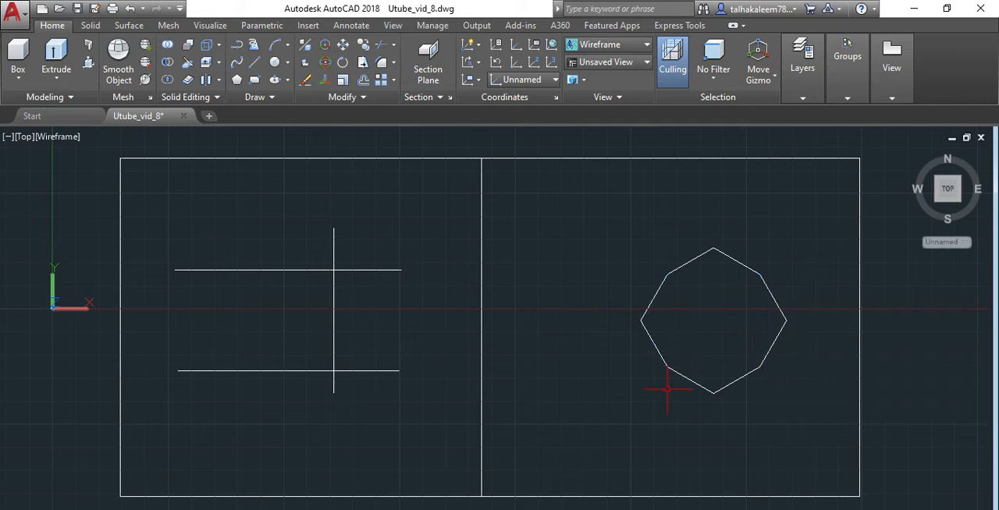
{"action": "key", "text": "ctrl+z"}
{"action": "key", "text": "ctrl+z"}
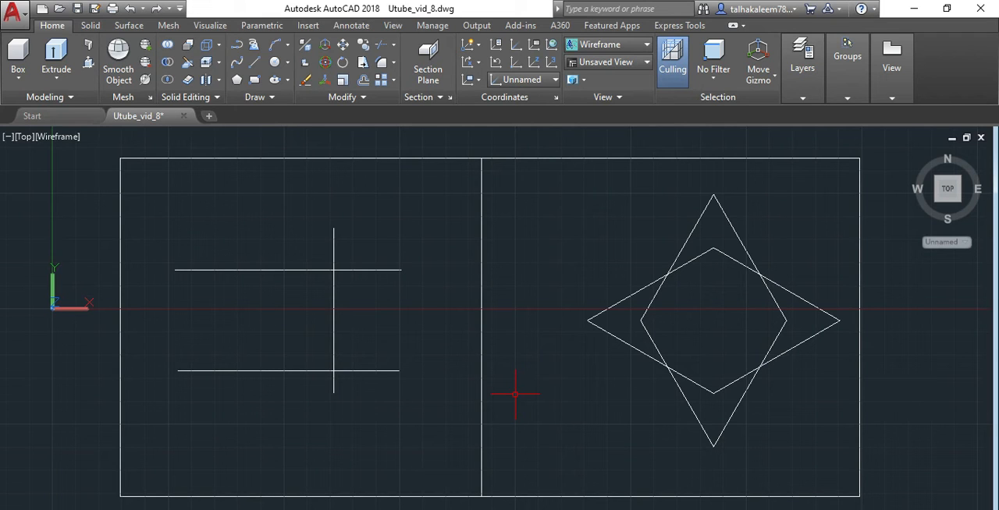
Step: Trim the vertical line's ends that extend beyond the two horizontal lines, using the horizontal lines as cutting edges
{"action": "type", "text": "tr"}
{"action": "key", "text": "Return"}
{"action": "left_click", "coordinate": [286, 270]}
{"action": "left_click", "coordinate": [306, 371]}
{"action": "key", "text": "Return"}
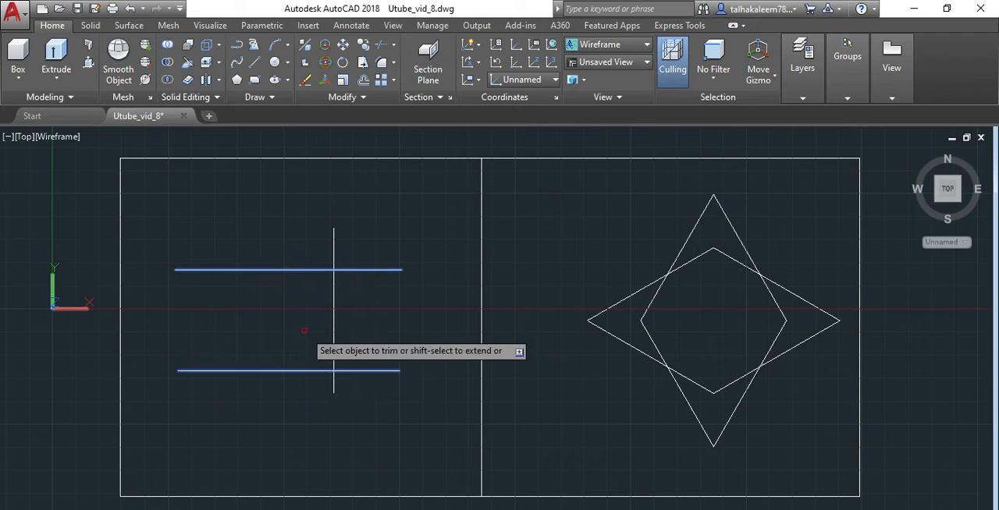
{"action": "left_click", "coordinate": [334, 251]}
{"action": "left_click", "coordinate": [350, 411]}
{"action": "left_click", "coordinate": [317, 387]}
{"action": "key", "text": "Return"}
Step: Trim the short ends of both horizontal lines beyond the vertical line, using the vertical line as the cutting edge
{"action": "type", "text": "tr"}
{"action": "key", "text": "Return"}
{"action": "left_click", "coordinate": [334, 320]}
{"action": "key", "text": "Return"}
{"action": "left_click", "coordinate": [402, 433]}
{"action": "left_click", "coordinate": [334, 206]}
{"action": "right_click", "coordinate": [361, 258]}
{"action": "left_click", "coordinate": [394, 266]}
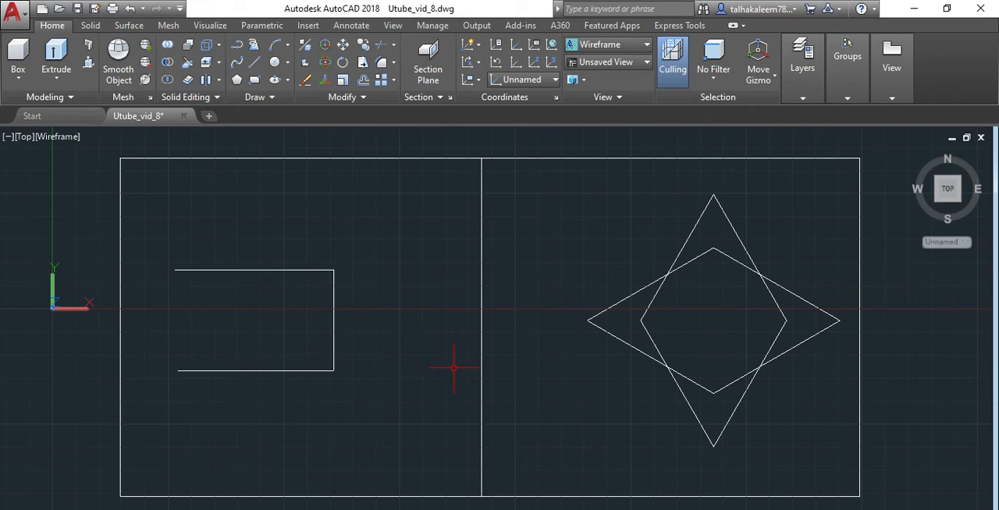
Step: Undo both trims on the vertical and horizontal lines
{"action": "key", "text": "ctrl+z"}
{"action": "key", "text": "ctrl+z"}
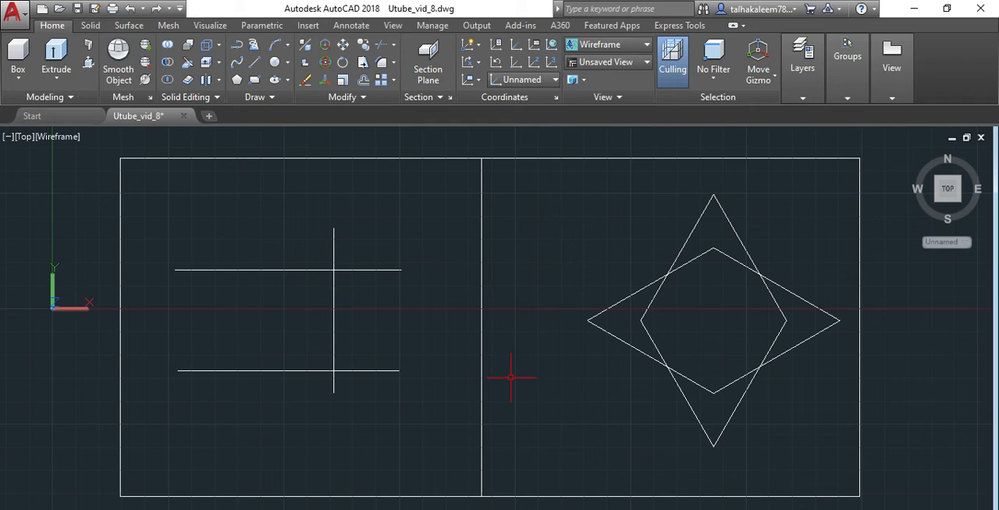
{"action": "left_click", "coordinate": [529, 335]}
{"action": "left_click", "coordinate": [509, 316]}
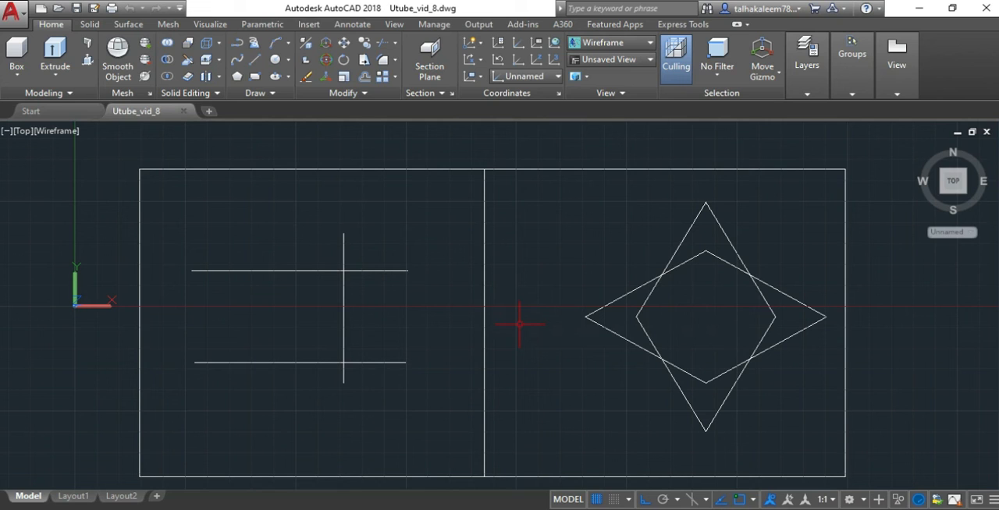
Step: Using all objects as cutting edges, trim the vertical line's two ends and the short horizontal overhangs to leave a three-sided open rectangle
{"action": "type", "text": "tr"}
{"action": "key", "text": "Return"}
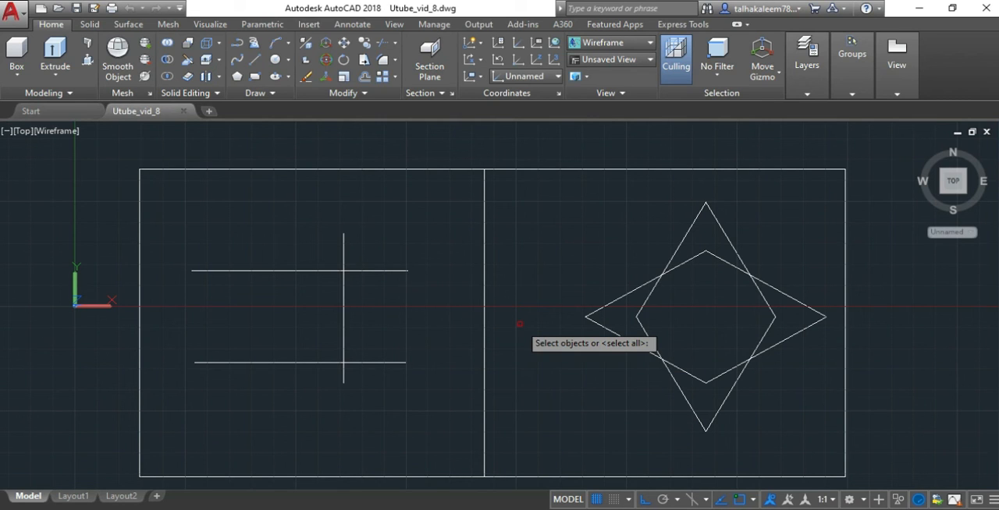
{"action": "key", "text": "Return"}
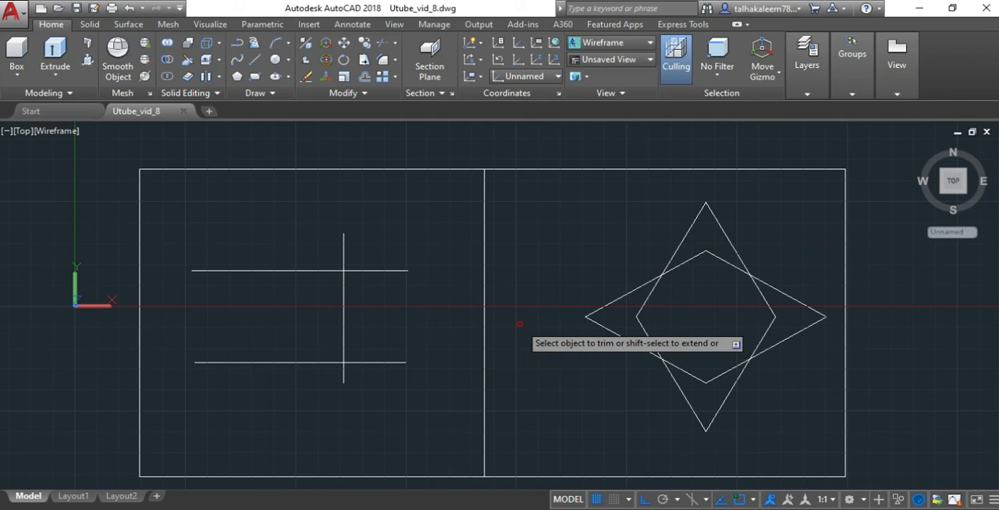
{"action": "left_click", "coordinate": [383, 271]}
{"action": "left_click", "coordinate": [343, 249]}
{"action": "left_click", "coordinate": [374, 270]}
{"action": "left_click", "coordinate": [384, 378]}
{"action": "left_click", "coordinate": [359, 327]}
{"action": "left_click", "coordinate": [353, 380]}
{"action": "left_click", "coordinate": [326, 368]}
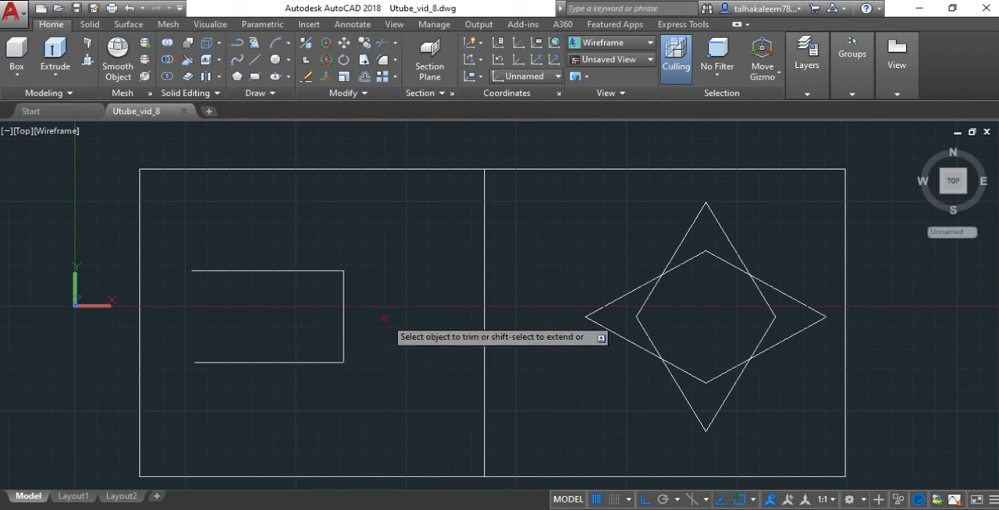
{"action": "key", "text": "Escape"}
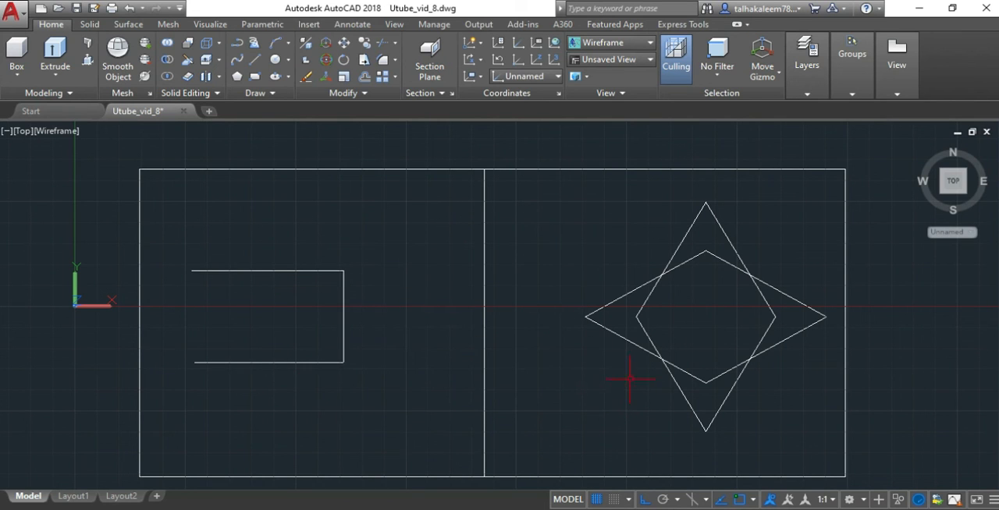
Step: Trim off all outer tips of both rhombi using all objects as cutting edges, leaving an octagon, and undo this trim
{"action": "type", "text": "tr"}
{"action": "key", "text": "Return"}
{"action": "key", "text": "Return"}
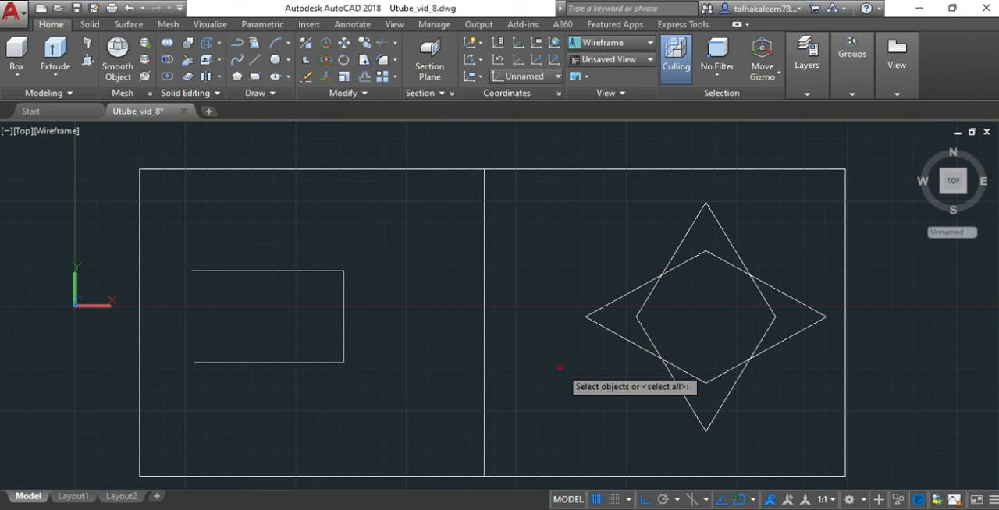
{"action": "left_click", "coordinate": [625, 295]}
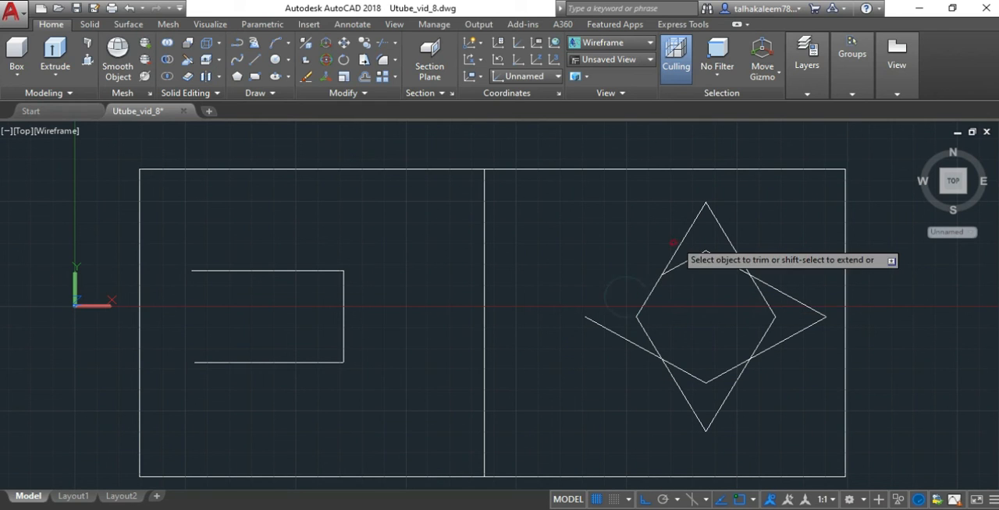
{"action": "left_click", "coordinate": [751, 234]}
{"action": "left_click", "coordinate": [648, 225]}
{"action": "left_click", "coordinate": [804, 329]}
{"action": "left_click", "coordinate": [751, 425]}
{"action": "left_click", "coordinate": [645, 411]}
{"action": "left_click", "coordinate": [626, 372]}
{"action": "left_click", "coordinate": [576, 266]}
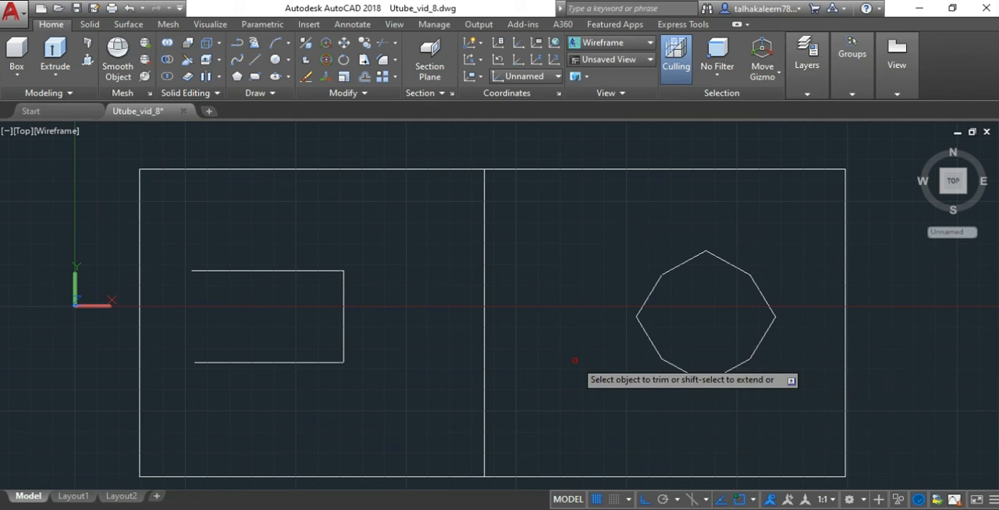
{"action": "key", "text": "Escape"}
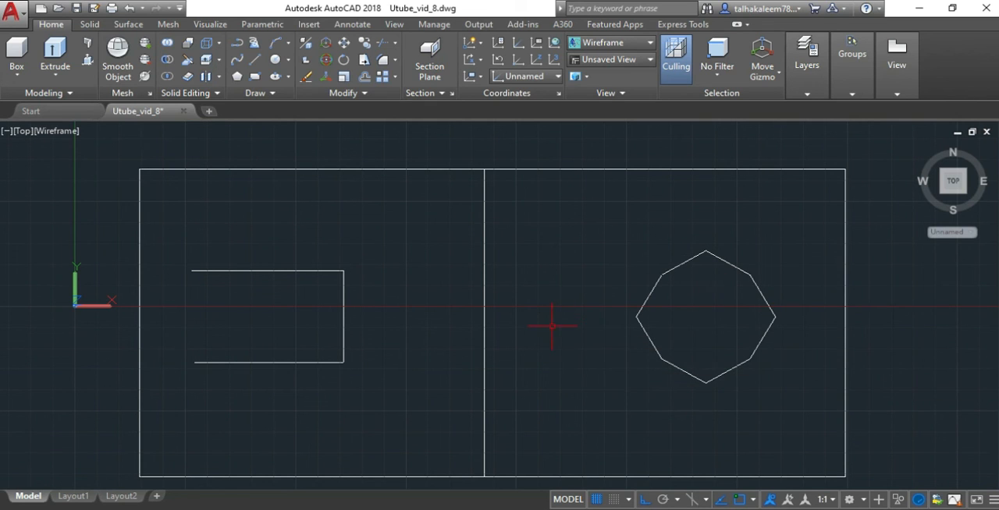
{"action": "key", "text": "ctrl+z"}
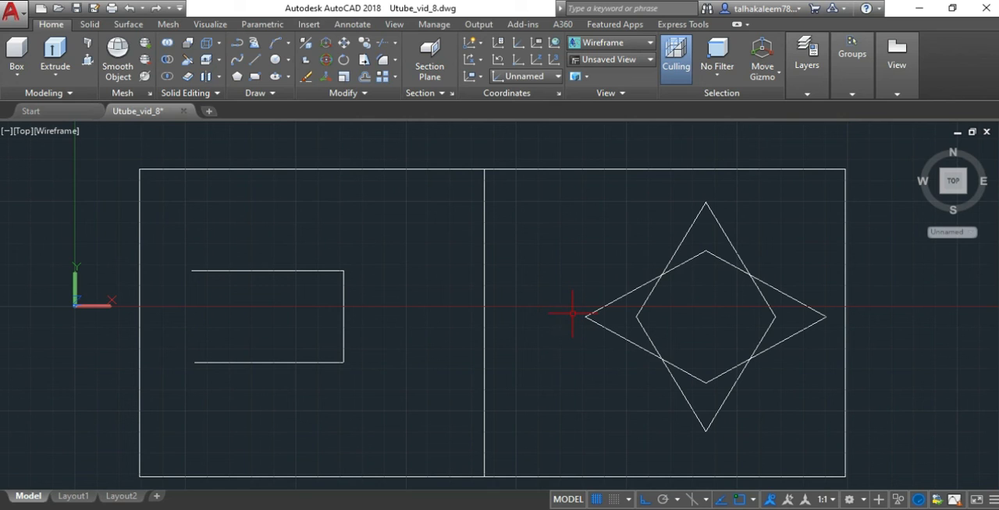
Step: Using all objects as cutting edges, trim every segment of both rhombi inside their overlap to leave a four-pointed star outline
{"action": "type", "text": "tr"}
{"action": "key", "text": "Return"}
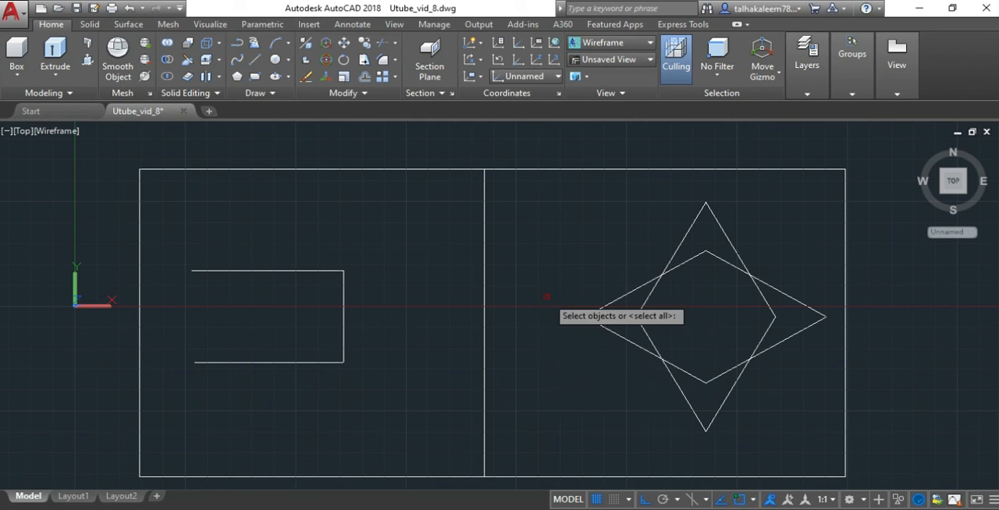
{"action": "key", "text": "Return"}
{"action": "left_click", "coordinate": [717, 287]}
{"action": "left_click", "coordinate": [704, 233]}
{"action": "left_click", "coordinate": [658, 340]}
{"action": "left_click", "coordinate": [642, 320]}
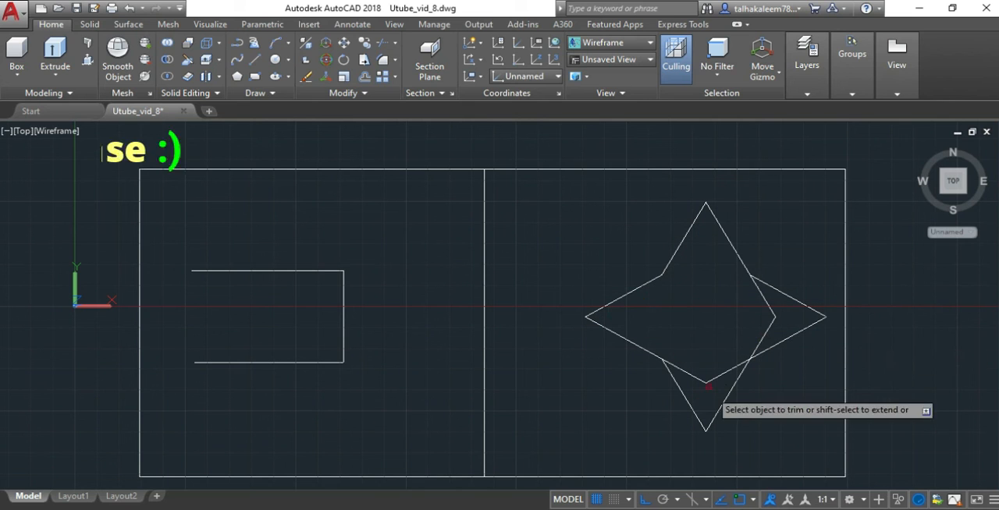
{"action": "left_click", "coordinate": [687, 395]}
{"action": "left_click", "coordinate": [687, 334]}
{"action": "left_click", "coordinate": [785, 328]}
{"action": "left_click", "coordinate": [730, 301]}
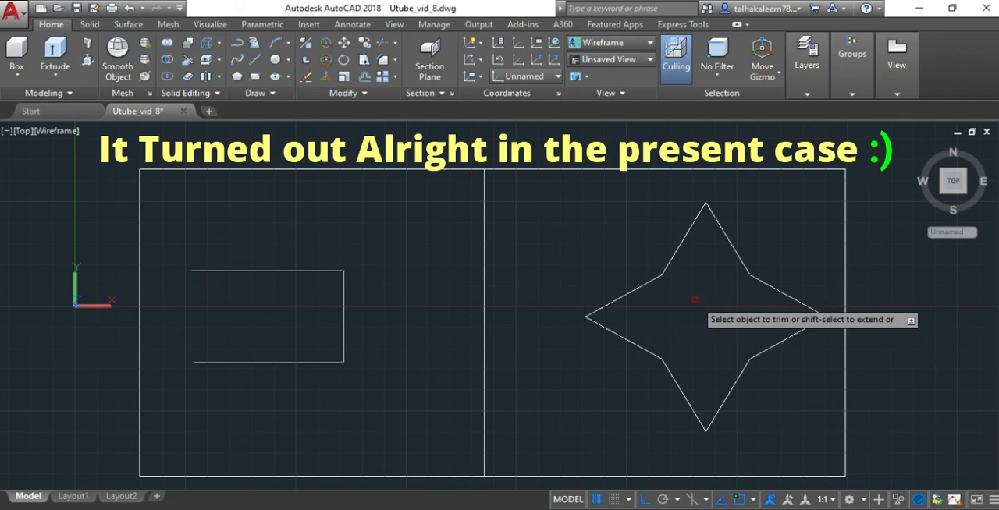